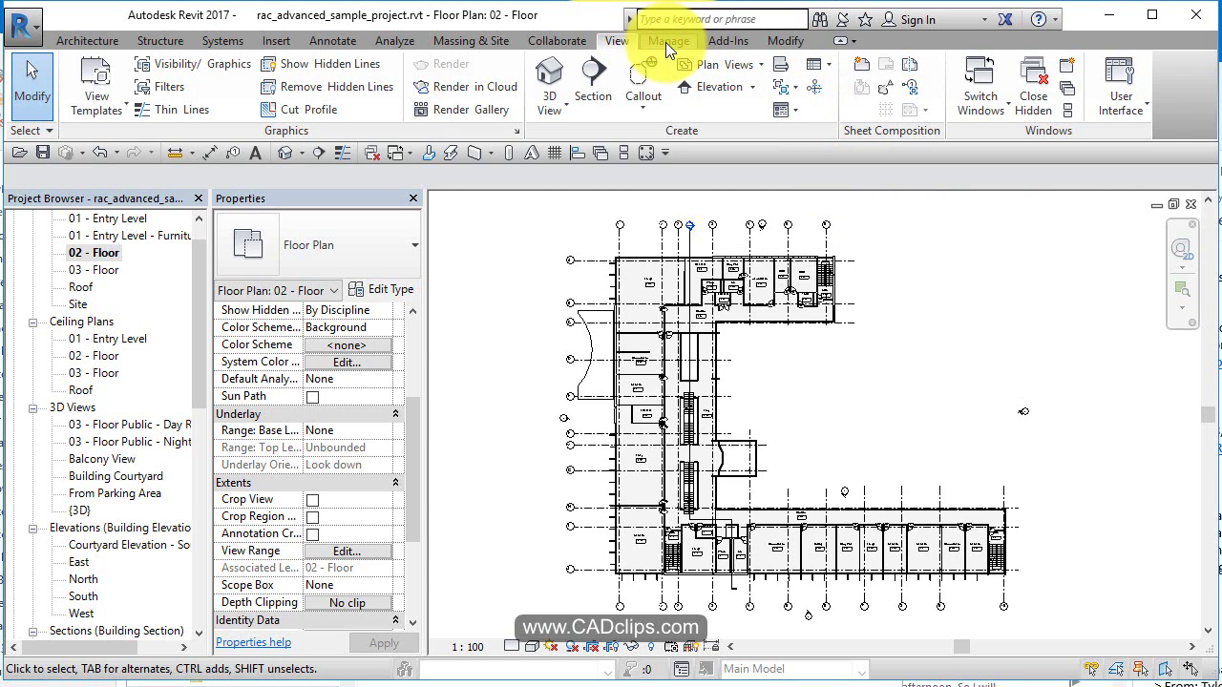
# Scroll down in the 02 - Floor plan view of rac_advanced_sample_project.
pyautogui.scroll(-1, 354, 129)
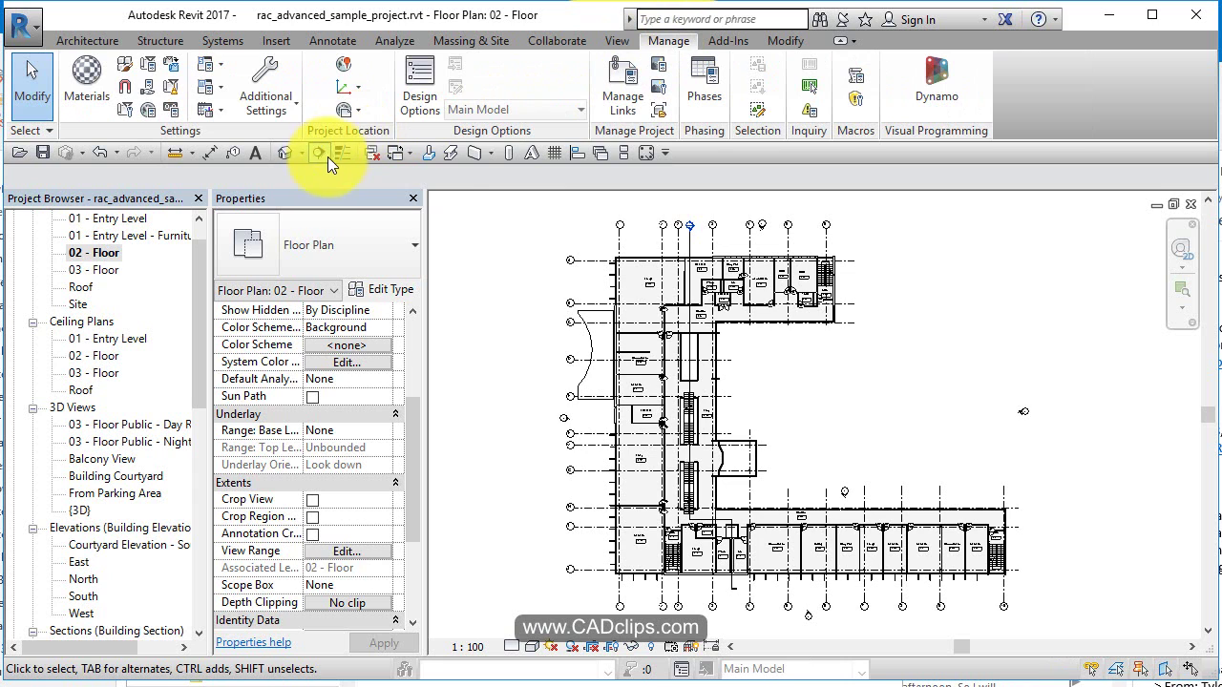
pyautogui.click(124, 64)
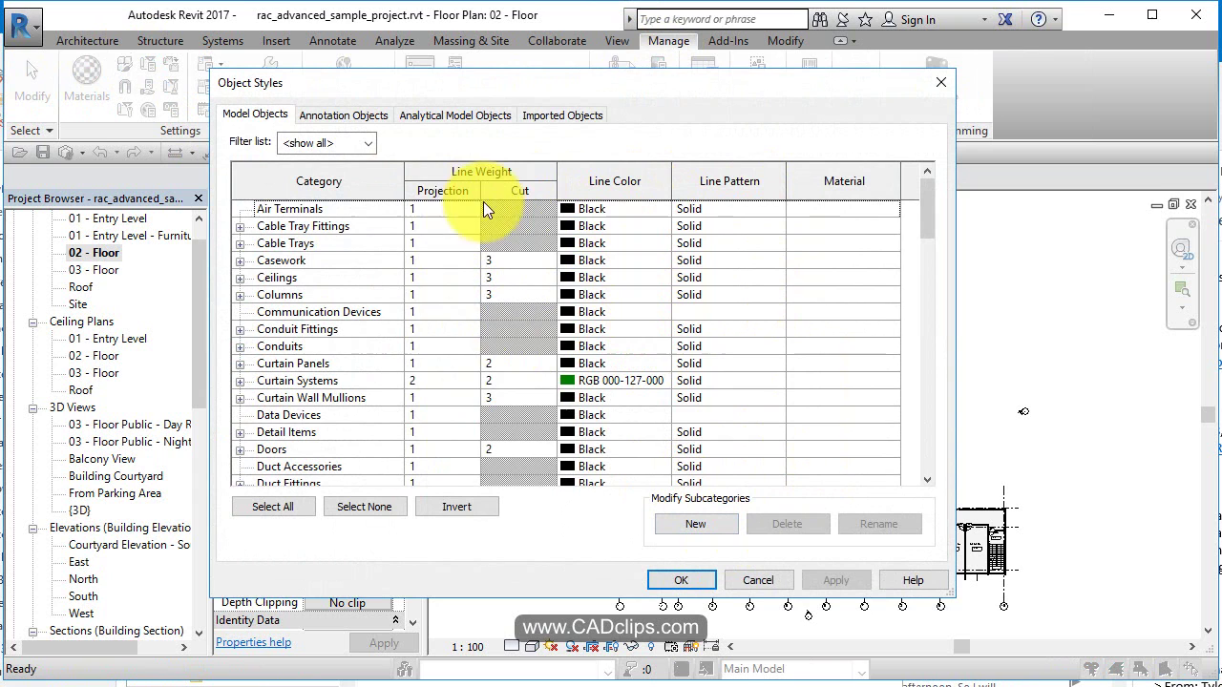
pyautogui.click(771, 580)
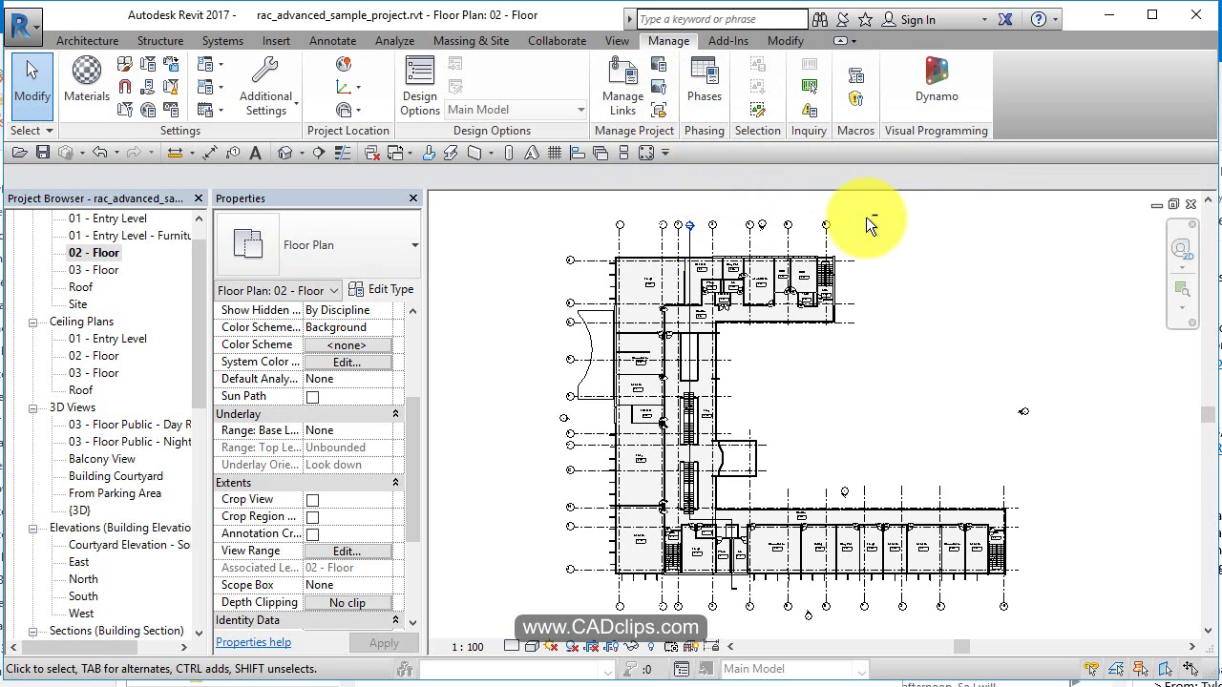
pyautogui.click(292, 97)
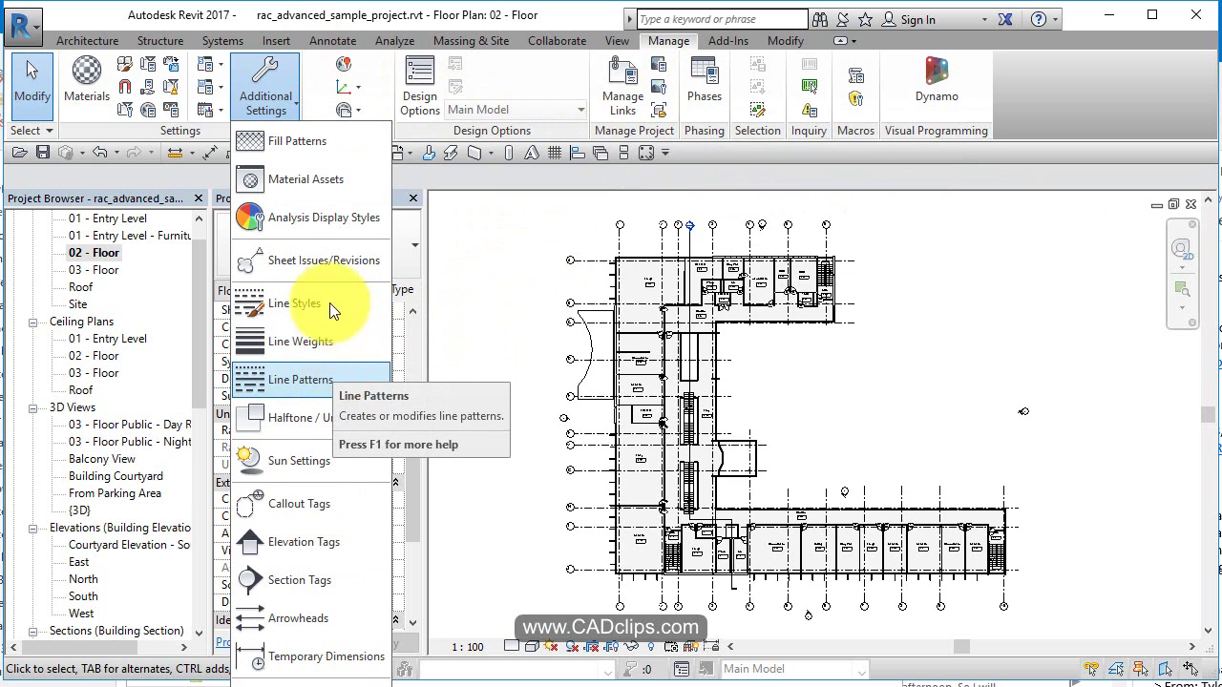
pyautogui.click(325, 304)
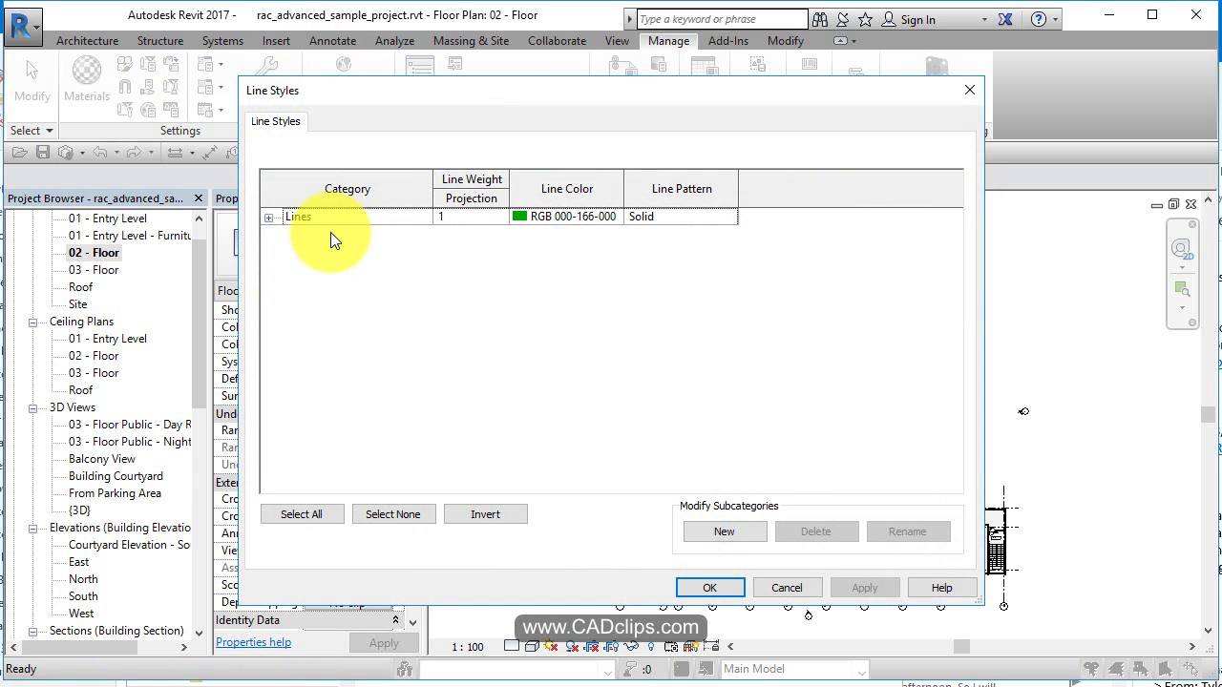
pyautogui.click(268, 218)
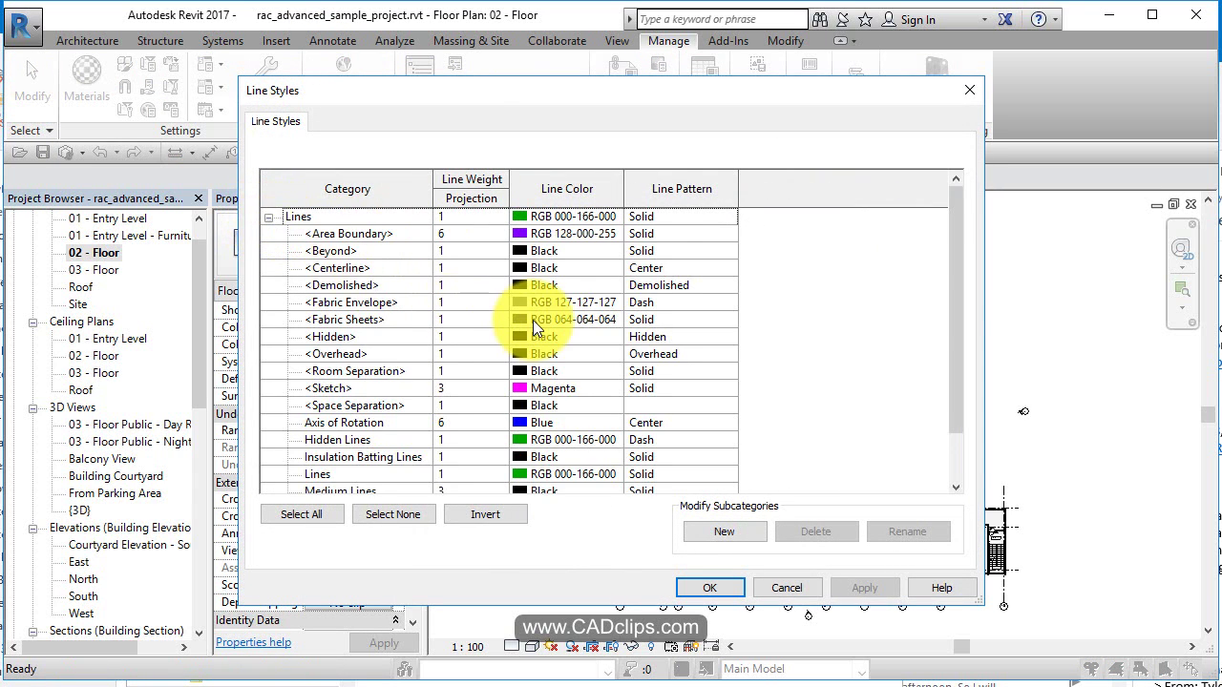
pyautogui.scroll(-1, 533, 320)
pyautogui.scroll(3, 441, 445)
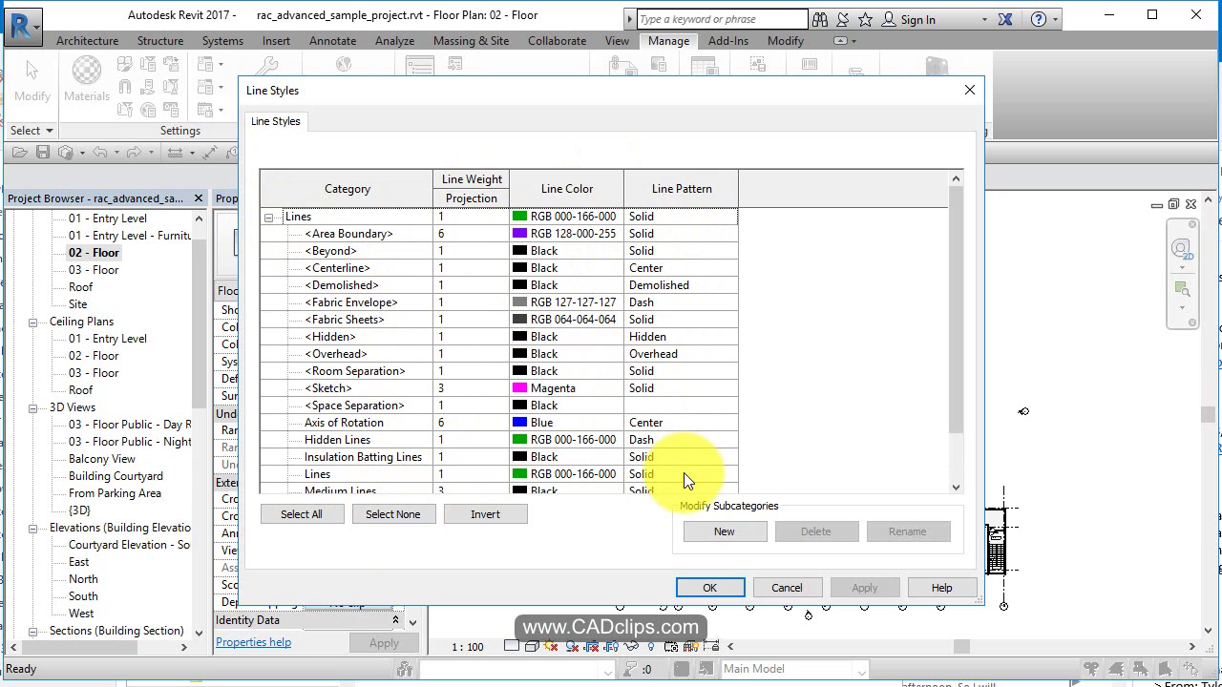
pyautogui.scroll(-1, 530, 440)
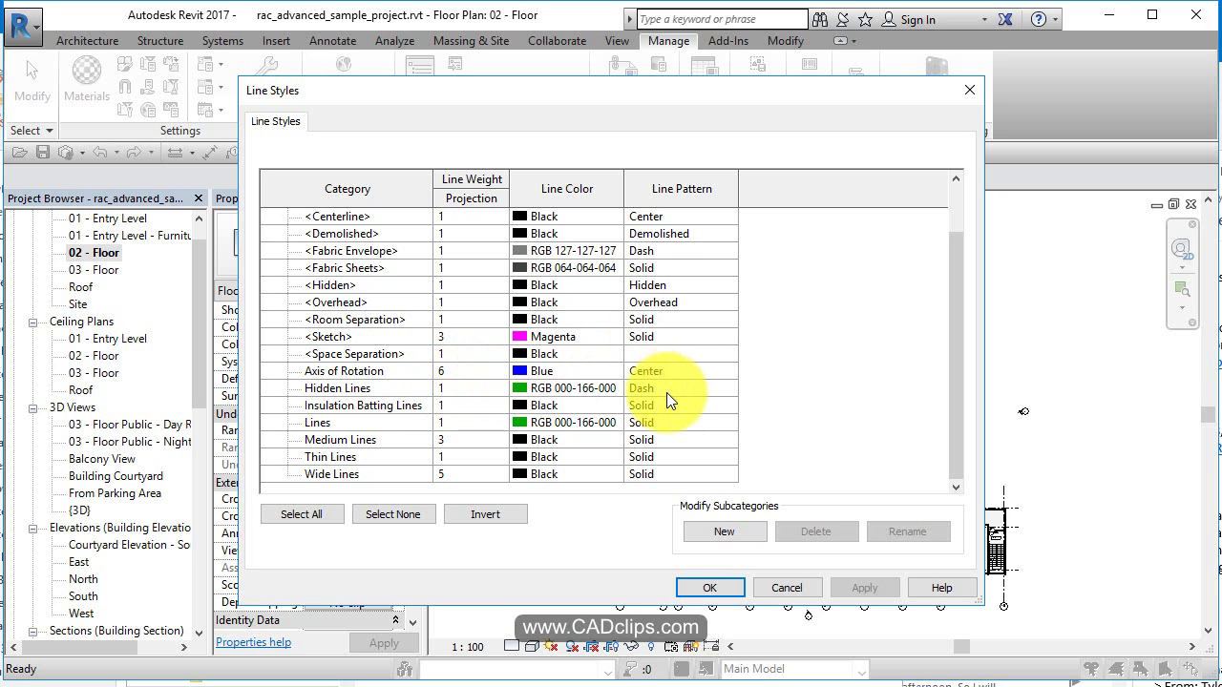
pyautogui.click(711, 387)
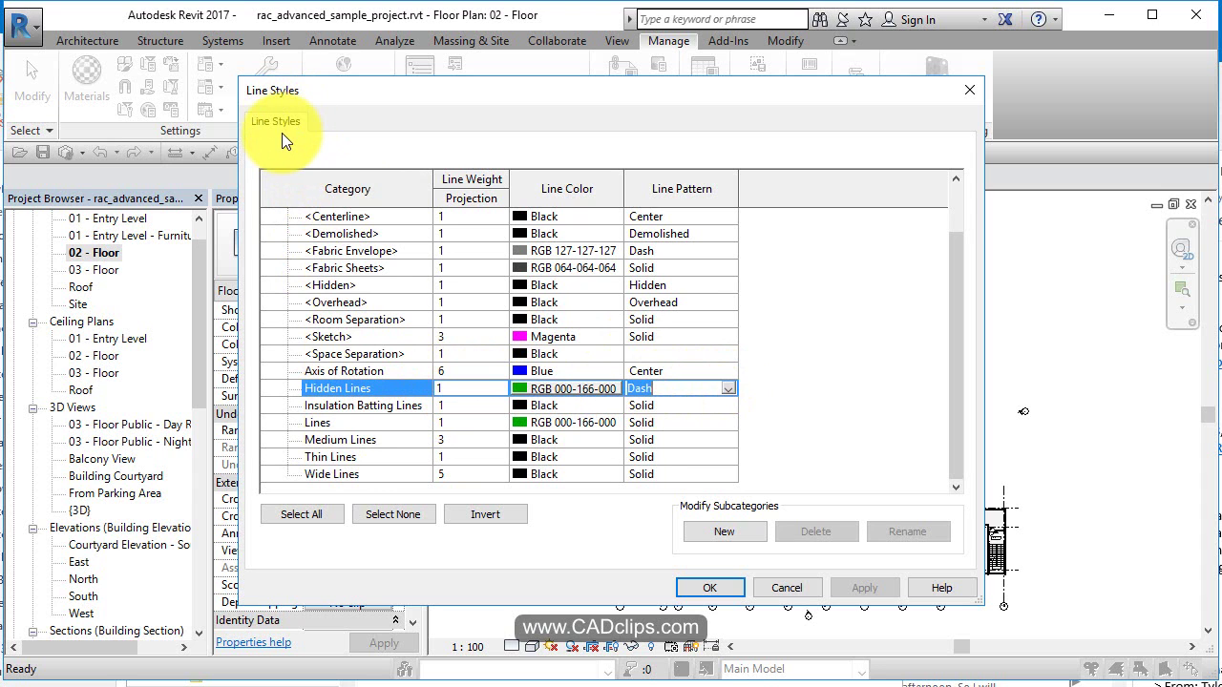
pyautogui.click(792, 588)
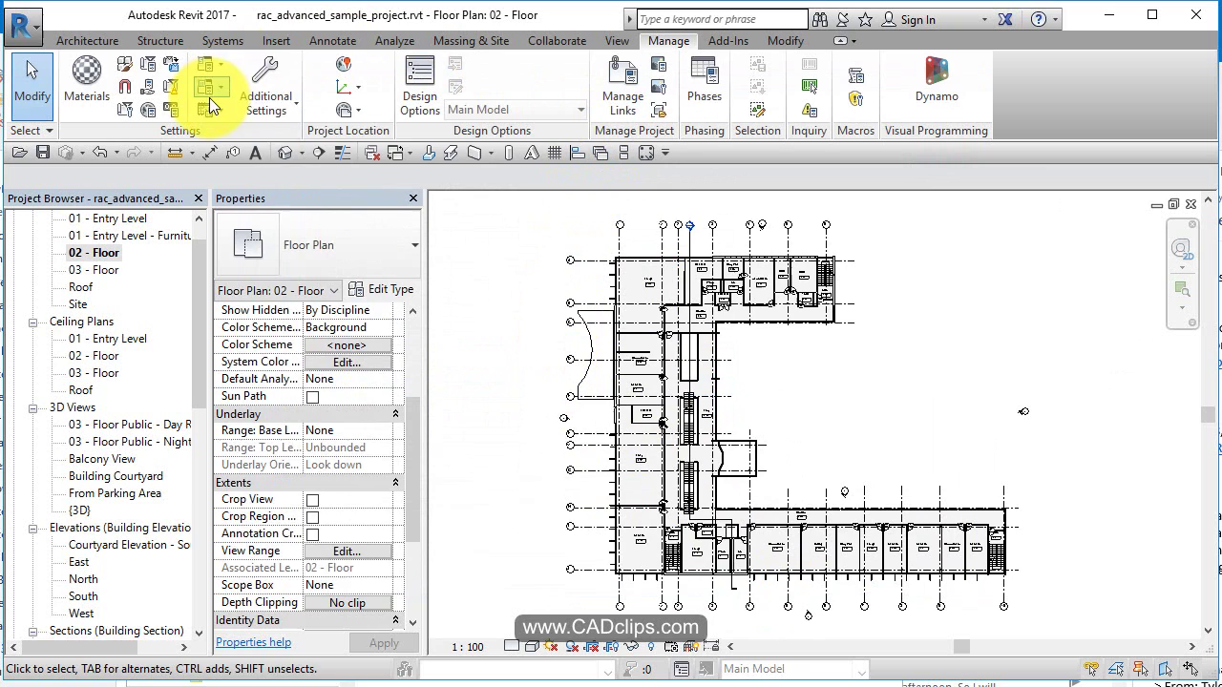
pyautogui.click(268, 71)
pyautogui.click(296, 346)
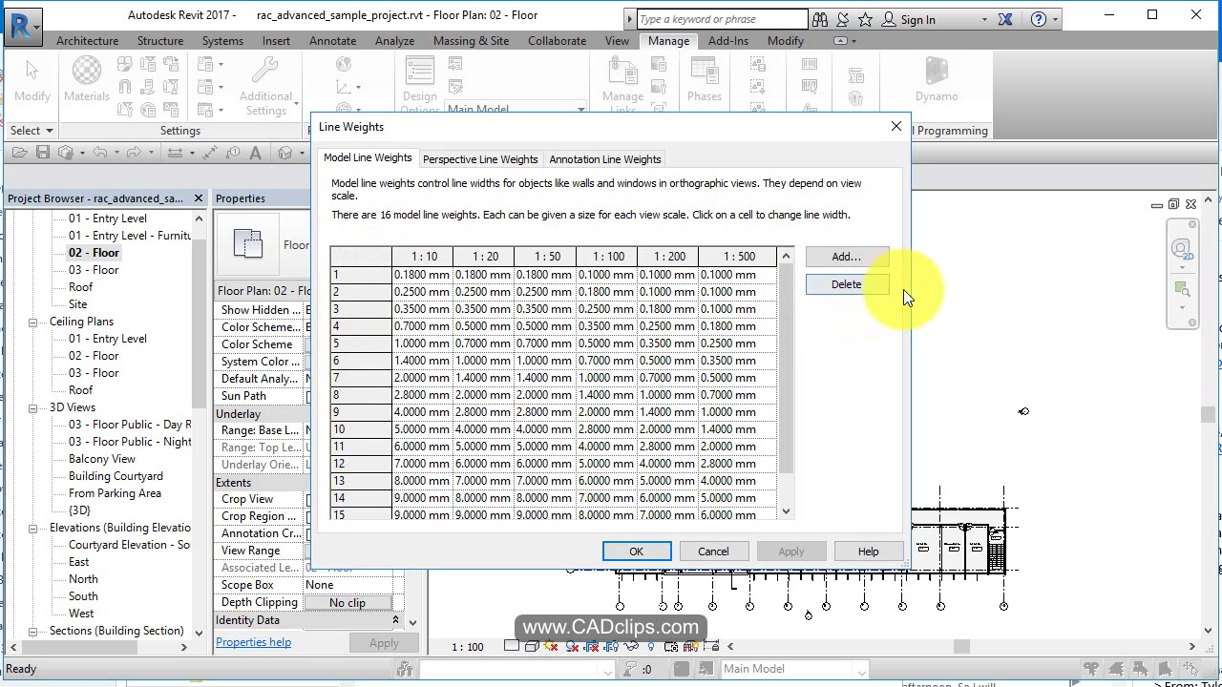
pyautogui.moveTo(910, 296); pyautogui.dragTo(1094, 339)
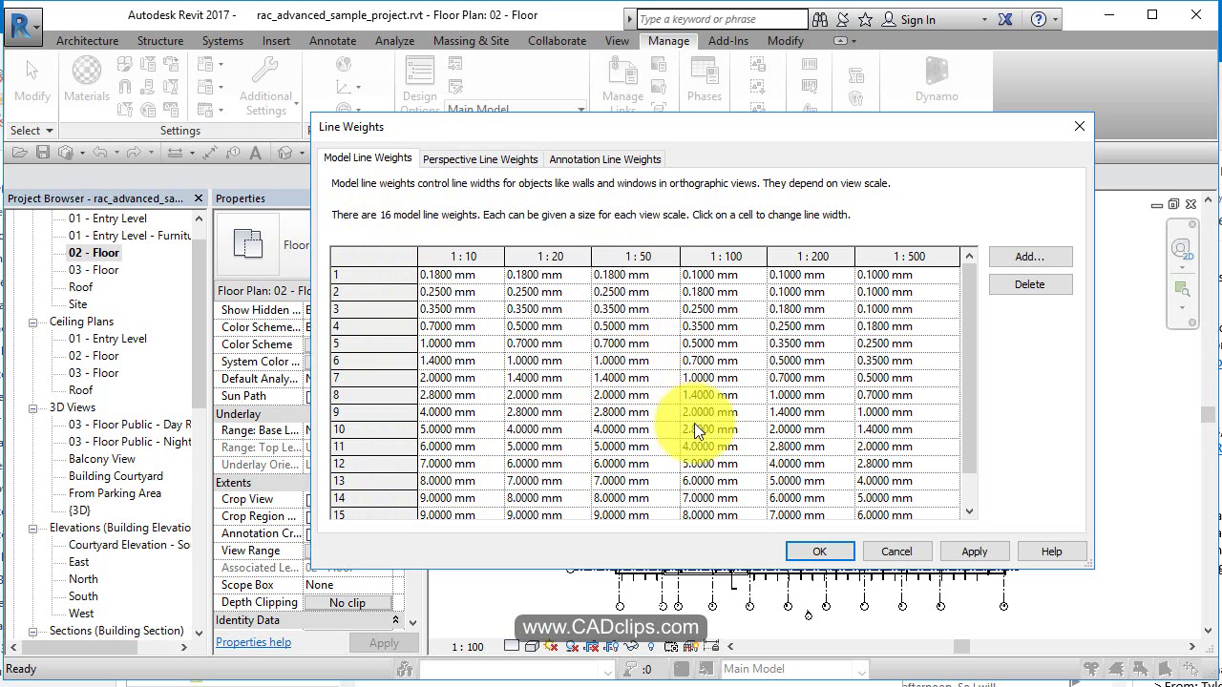
pyautogui.click(897, 552)
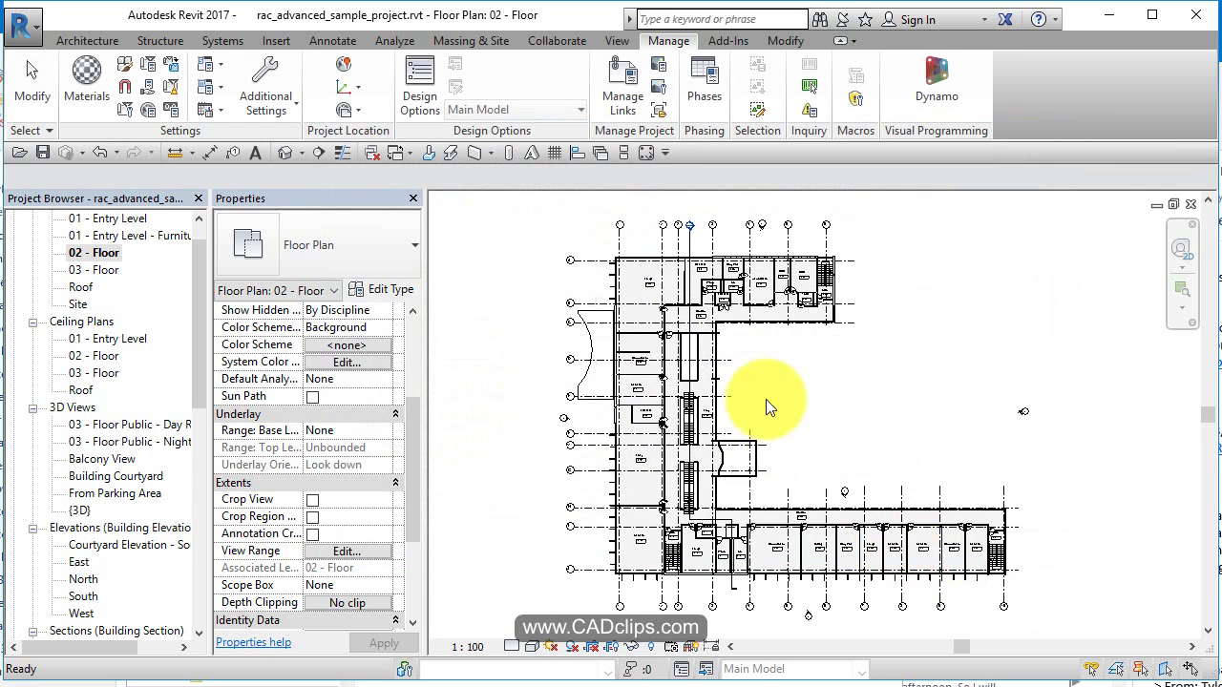
# Open Additional Settings > Line Patterns and browse the Center, Dash, Dash dot dot and Dot patterns.
pyautogui.click(279, 103)
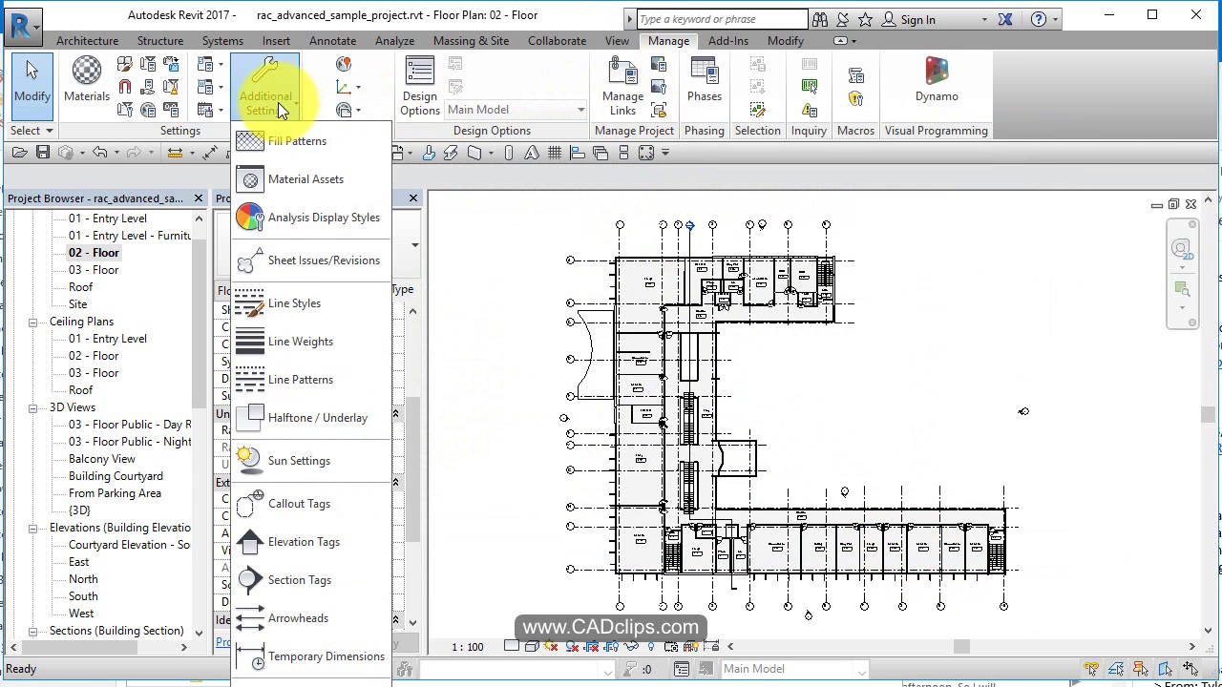
pyautogui.click(323, 382)
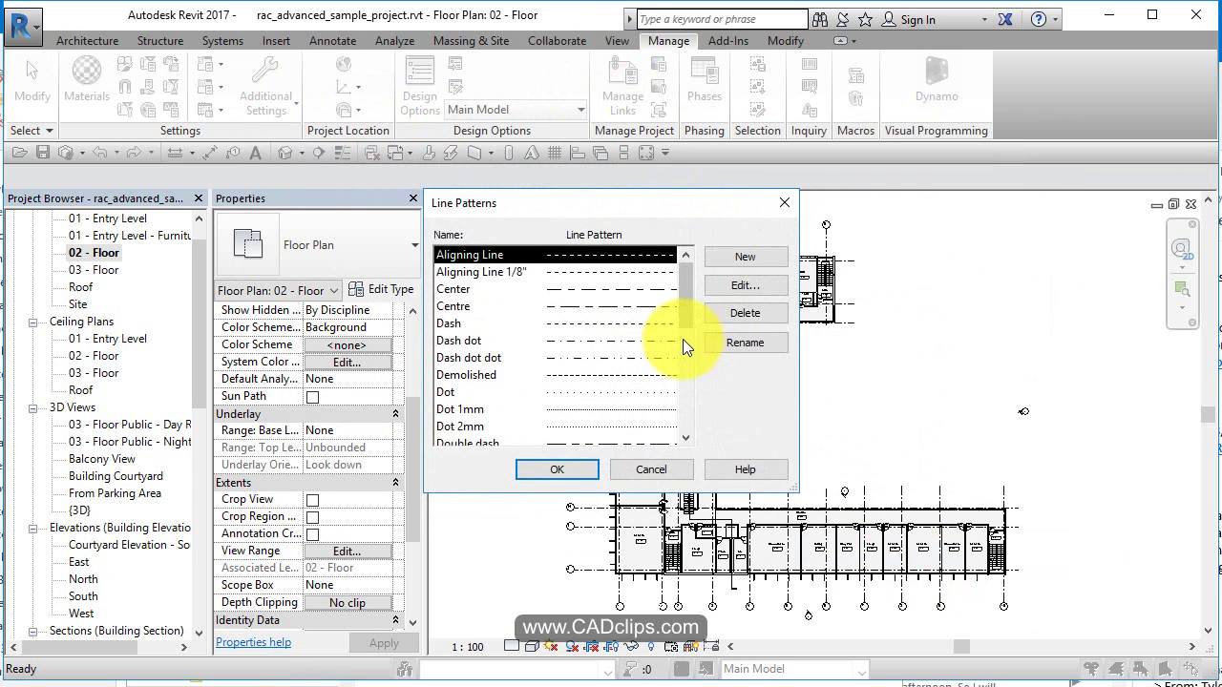
pyautogui.click(469, 291)
pyautogui.click(460, 324)
pyautogui.click(467, 359)
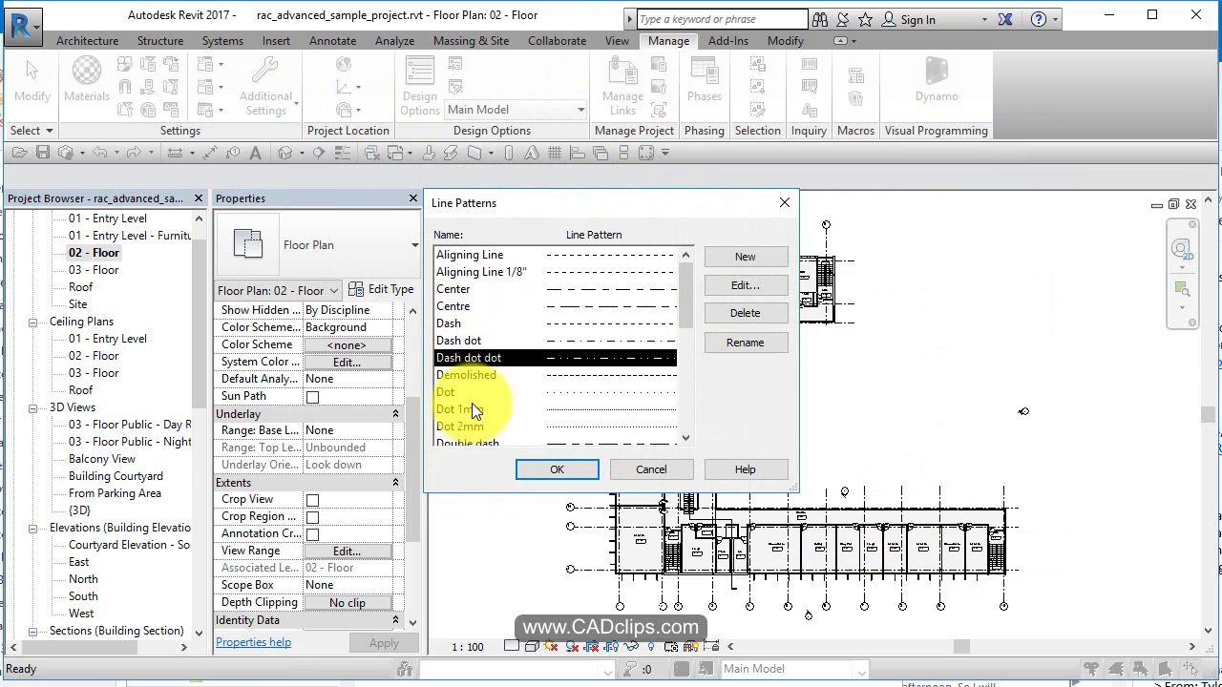
pyautogui.click(452, 390)
pyautogui.scroll(-1, 502, 425)
pyautogui.scroll(-5, 526, 447)
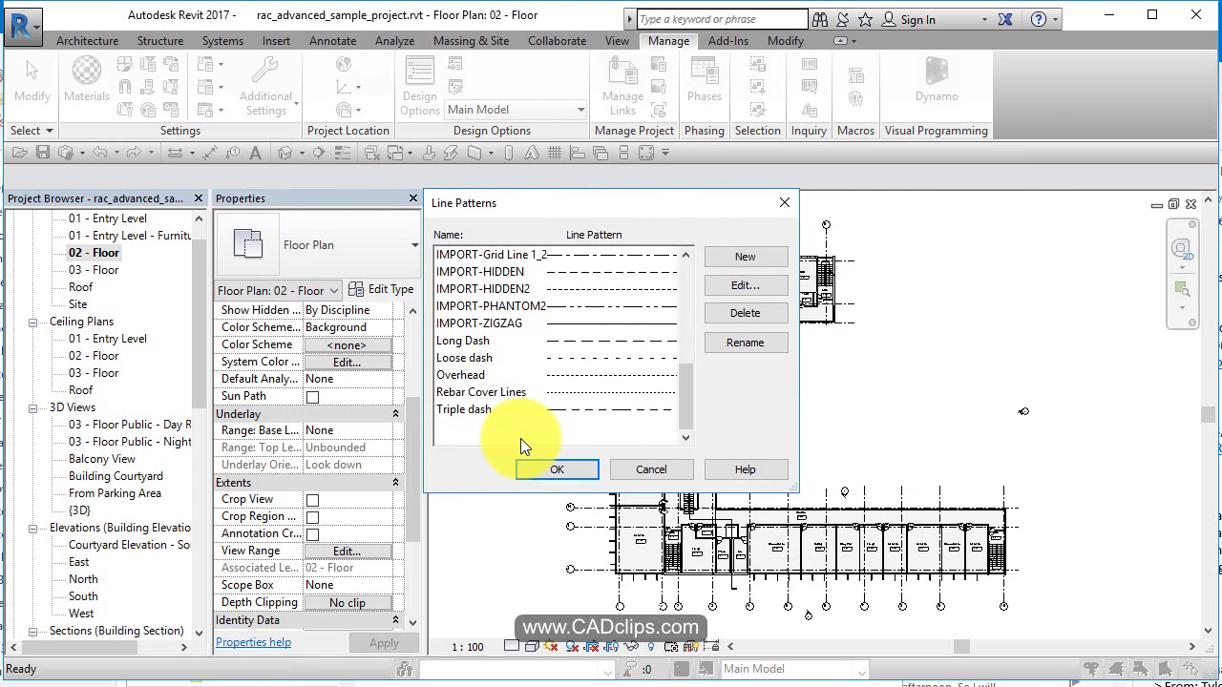
pyautogui.scroll(6, 517, 431)
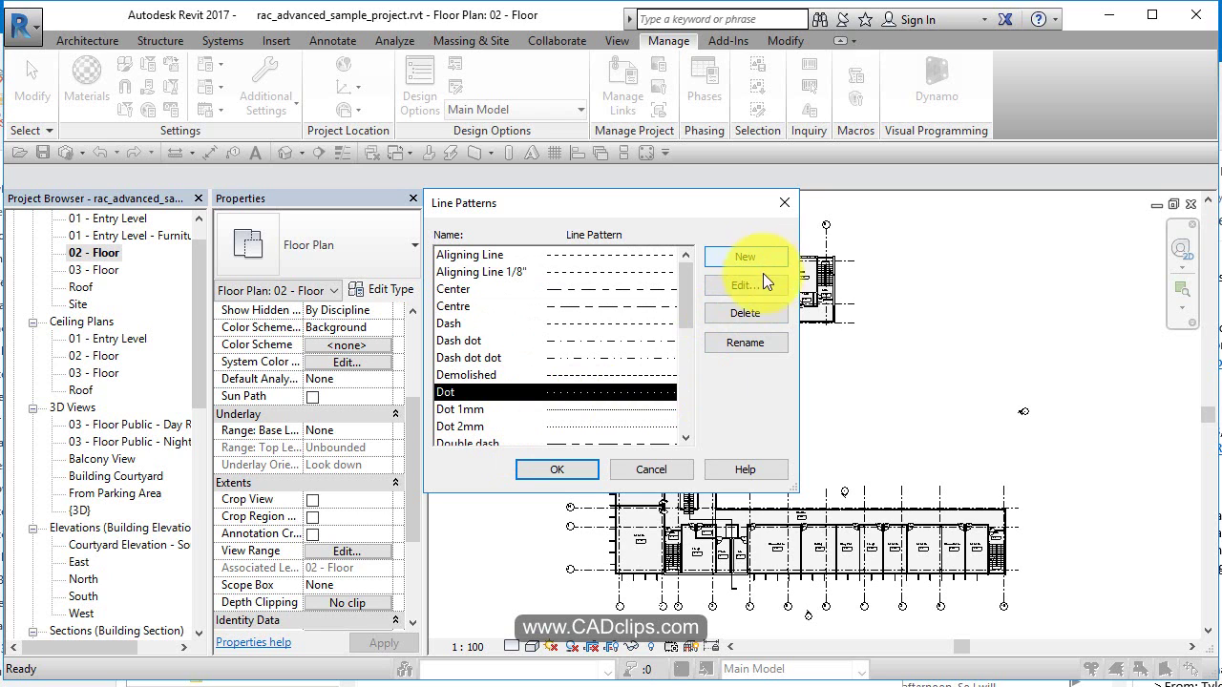
# Inspect the Centre pattern's dash and space definition, then cancel without changes.
pyautogui.click(588, 310)
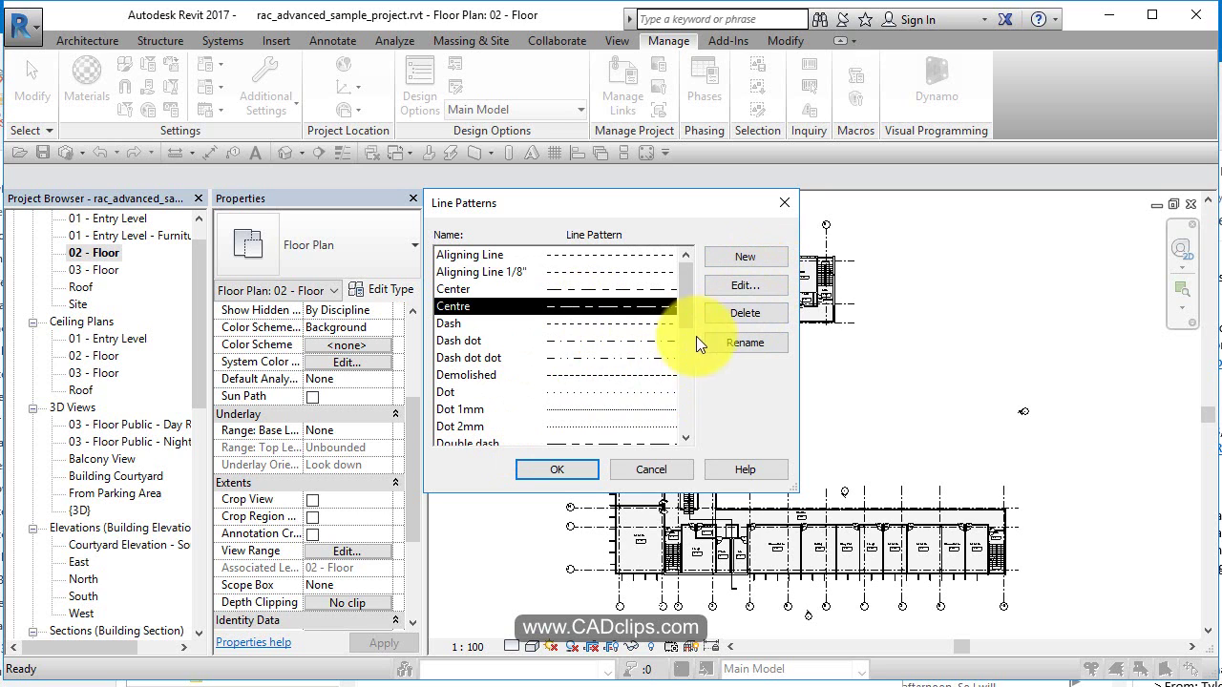
pyautogui.click(740, 287)
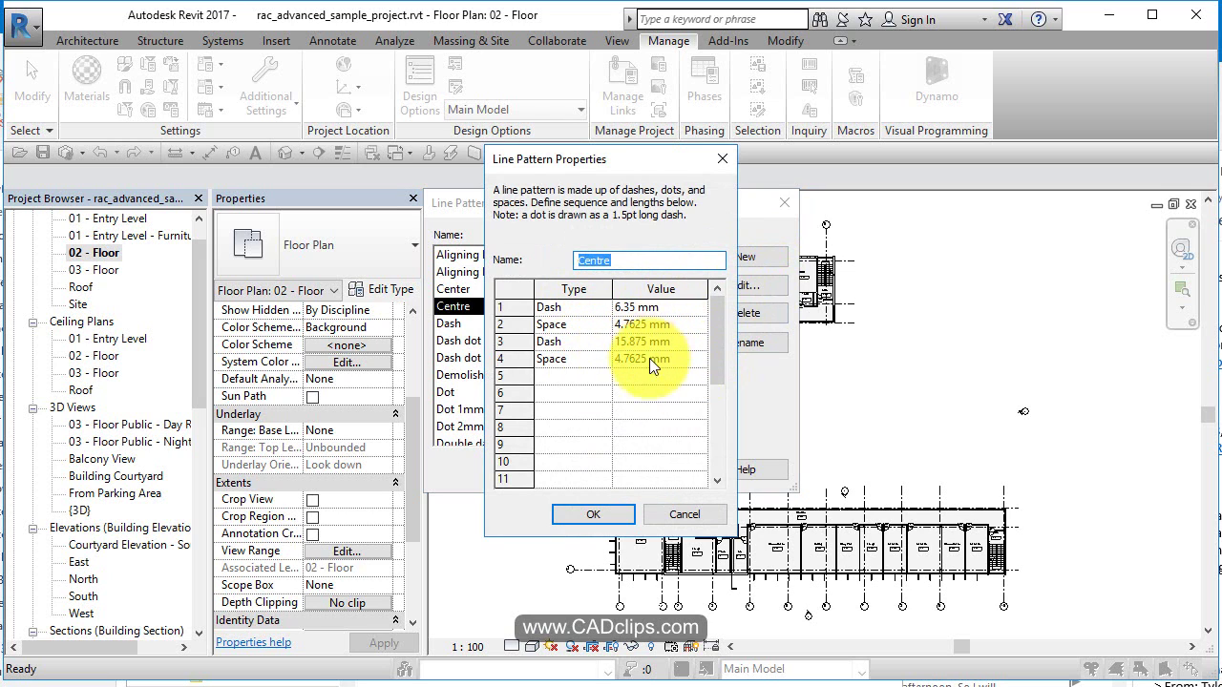
pyautogui.click(685, 516)
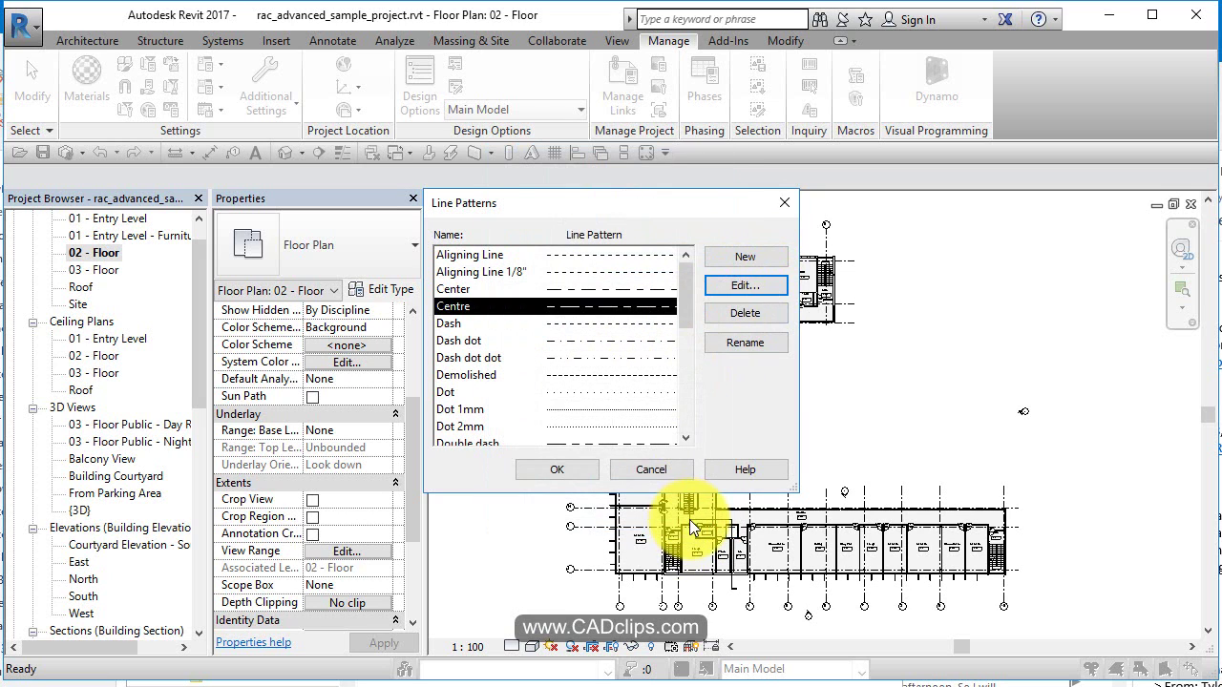
# Inspect the Dot pattern's definition, then cancel it and the Line Patterns dialog unchanged.
pyautogui.click(598, 394)
pyautogui.click(759, 281)
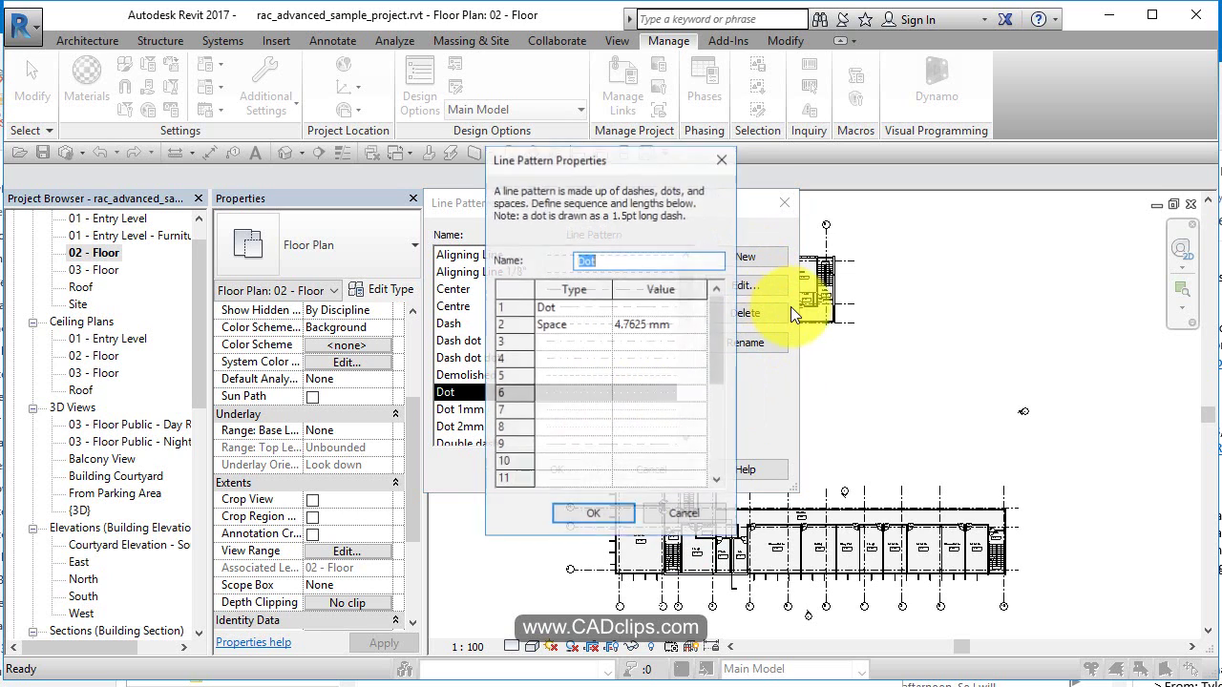
pyautogui.click(662, 311)
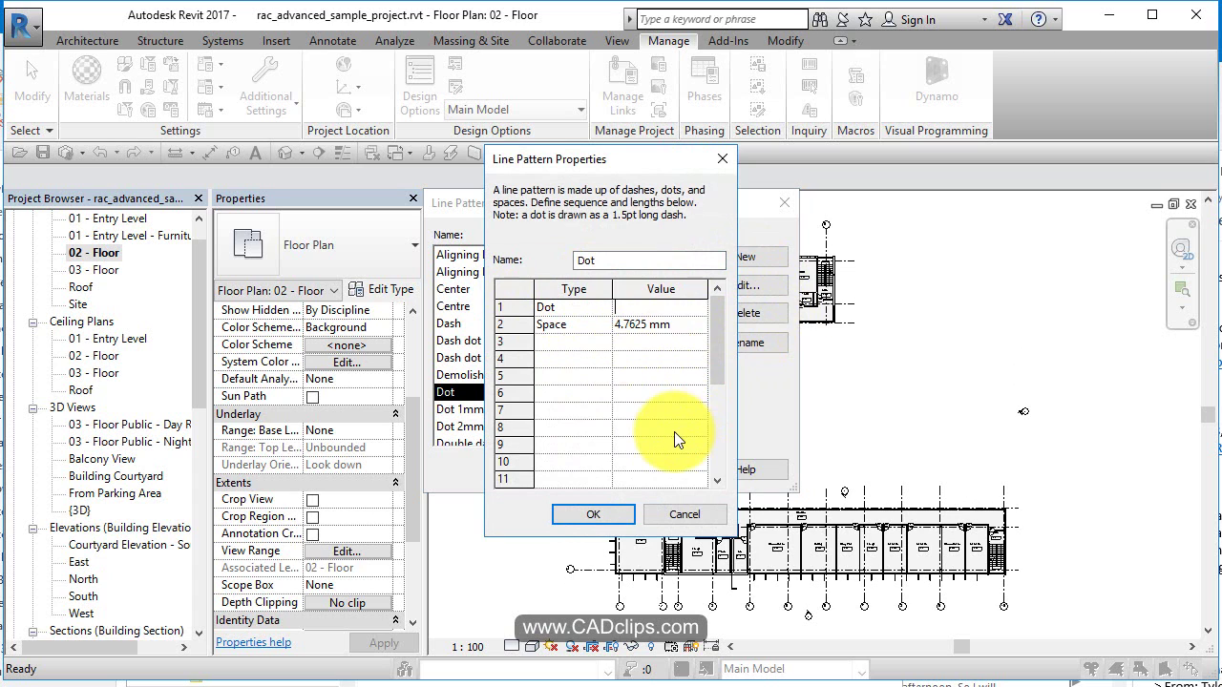
pyautogui.click(691, 516)
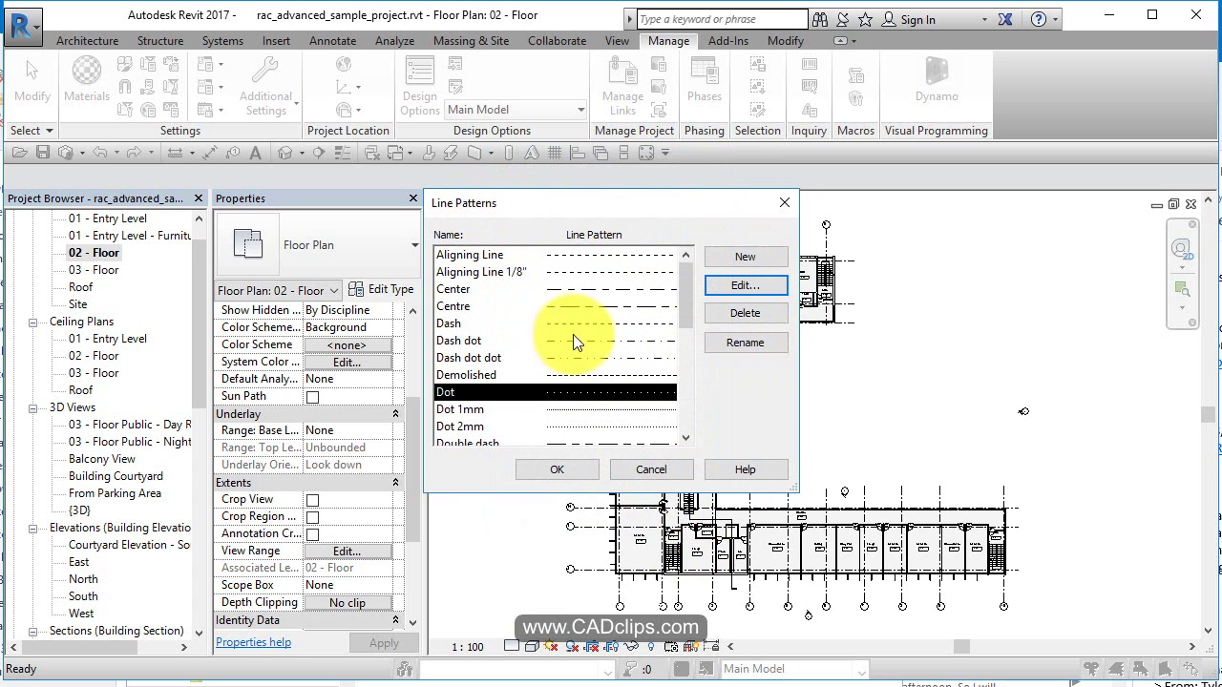
pyautogui.click(648, 471)
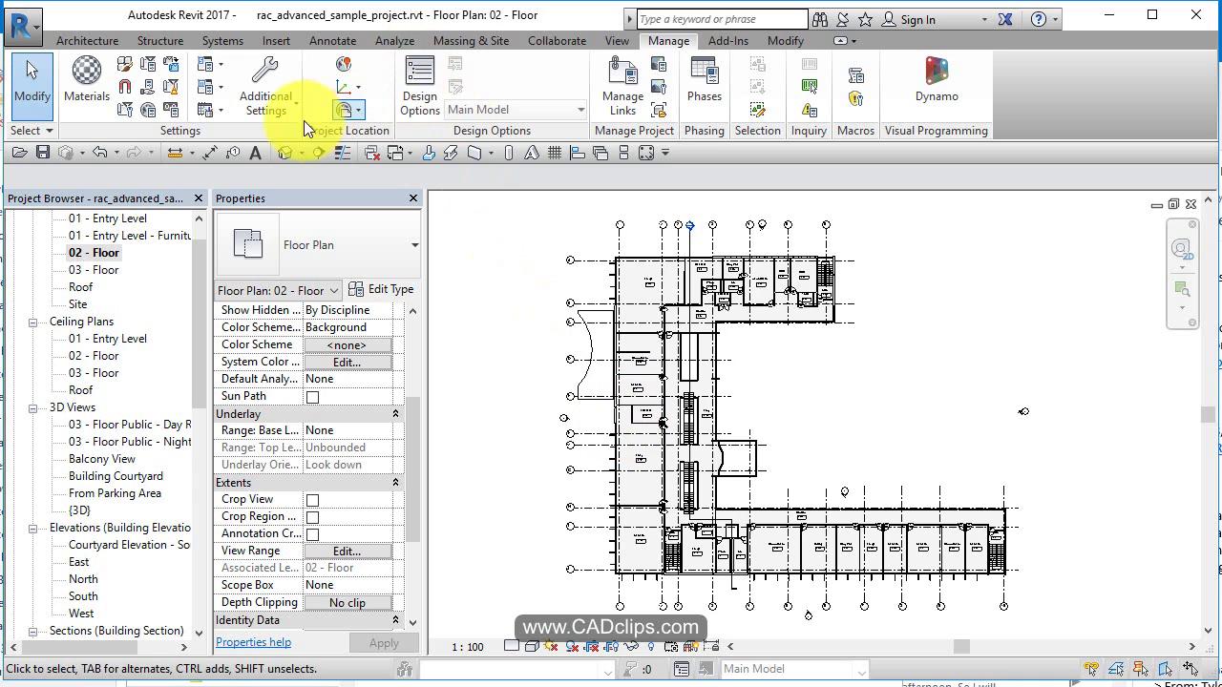
# Expand Manage > Additional Settings to list Line Styles, Line Weights and Line Patterns.
pyautogui.click(265, 99)
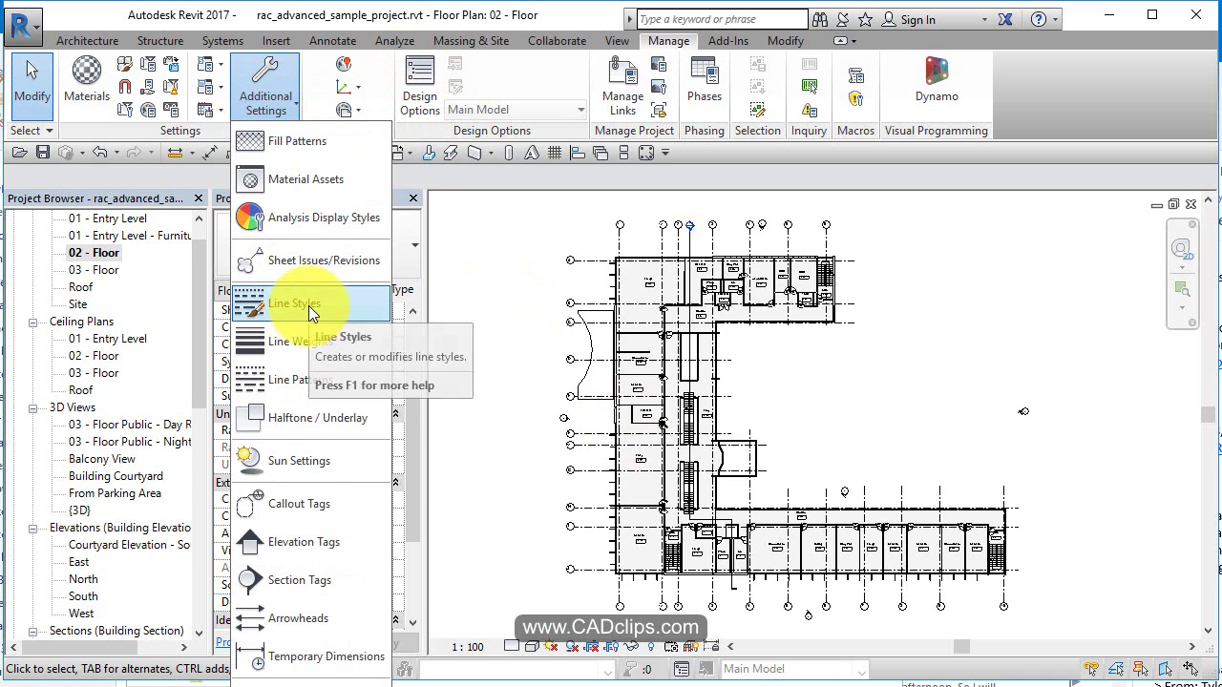